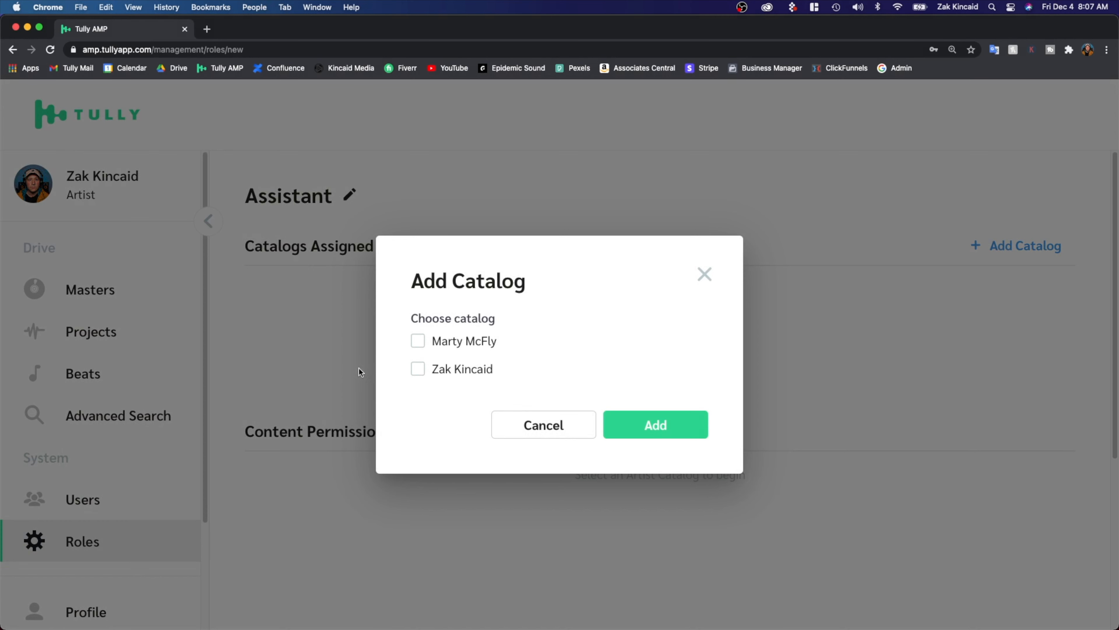
Assign the account owner's catalog to the Assistant role and enable View, Download and Upload access for it.
left_click(417, 368)
left_click(622, 421)
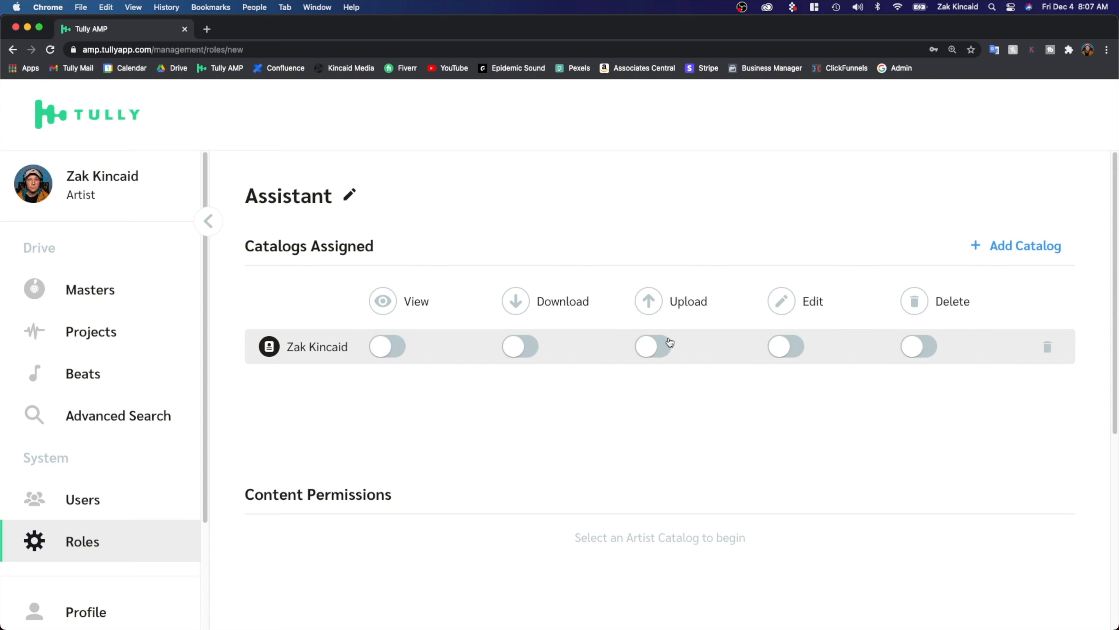
left_click(651, 351)
Grant the Assistant role the Masters content permissions for Contracts, Documents and Media Files.
scroll(537, 370, "down", 1)
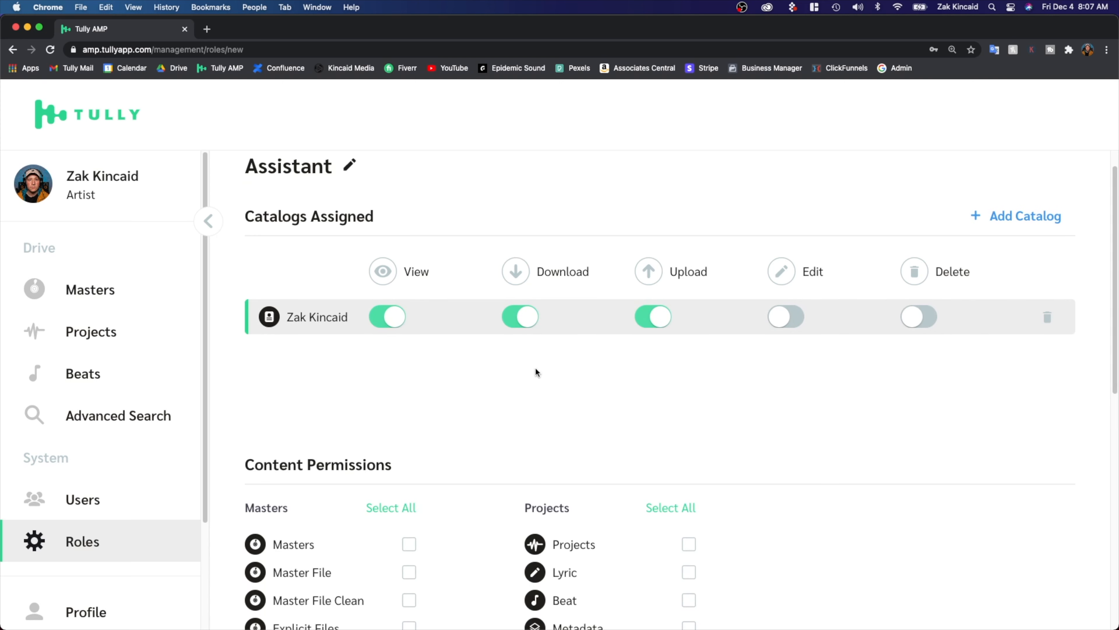
scroll(182, 325, "down", 3)
scroll(366, 367, "down", 8)
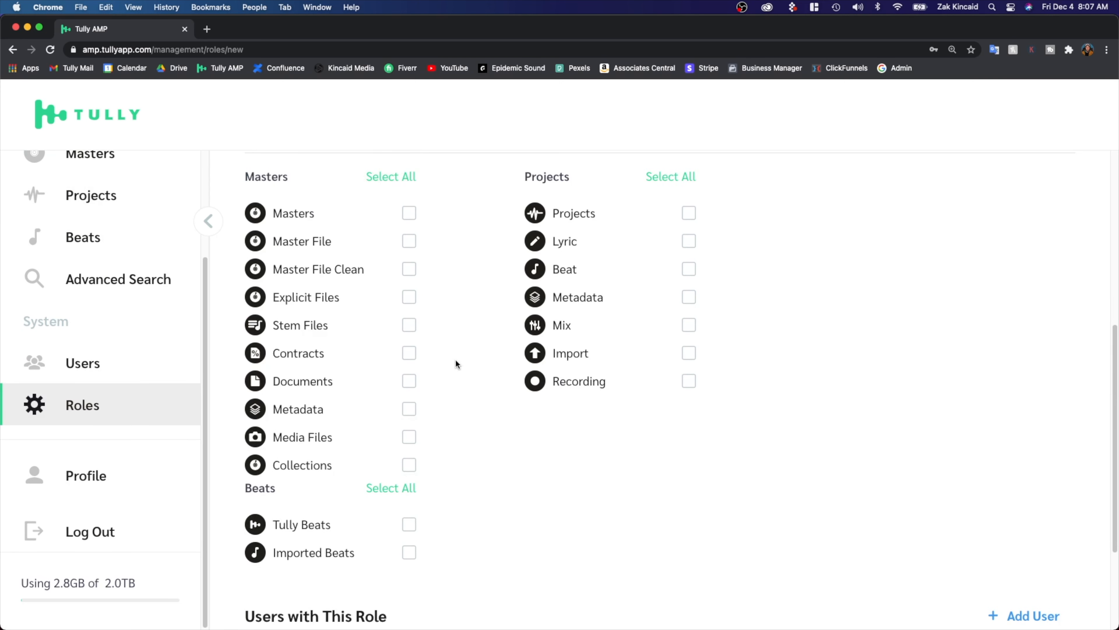
scroll(456, 358, "up", 1)
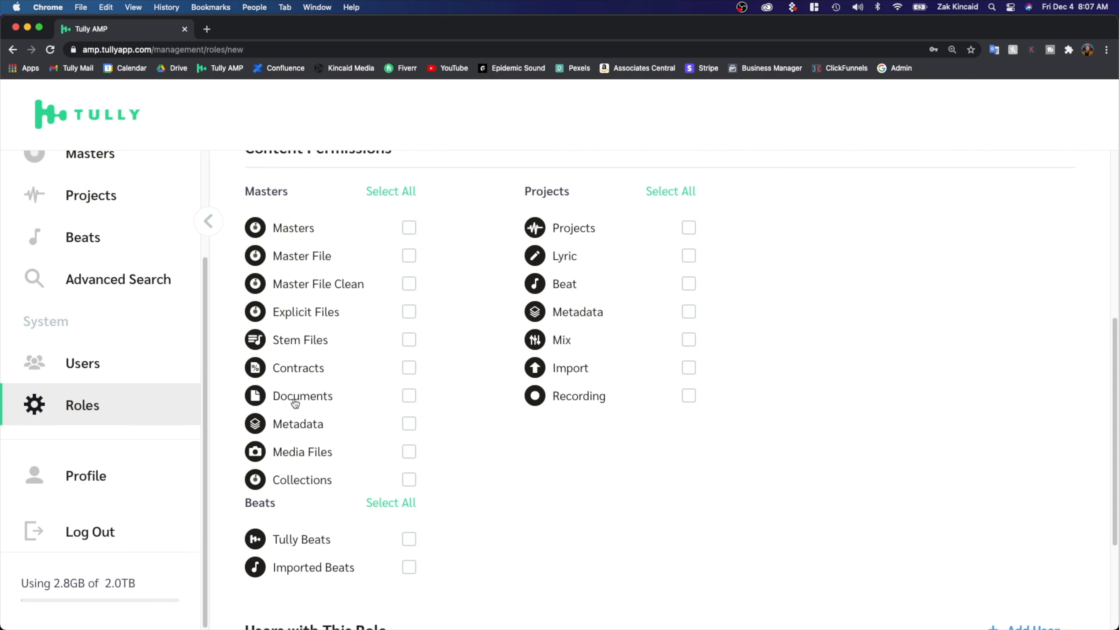
scroll(354, 368, "up", 3)
scroll(354, 368, "down", 1)
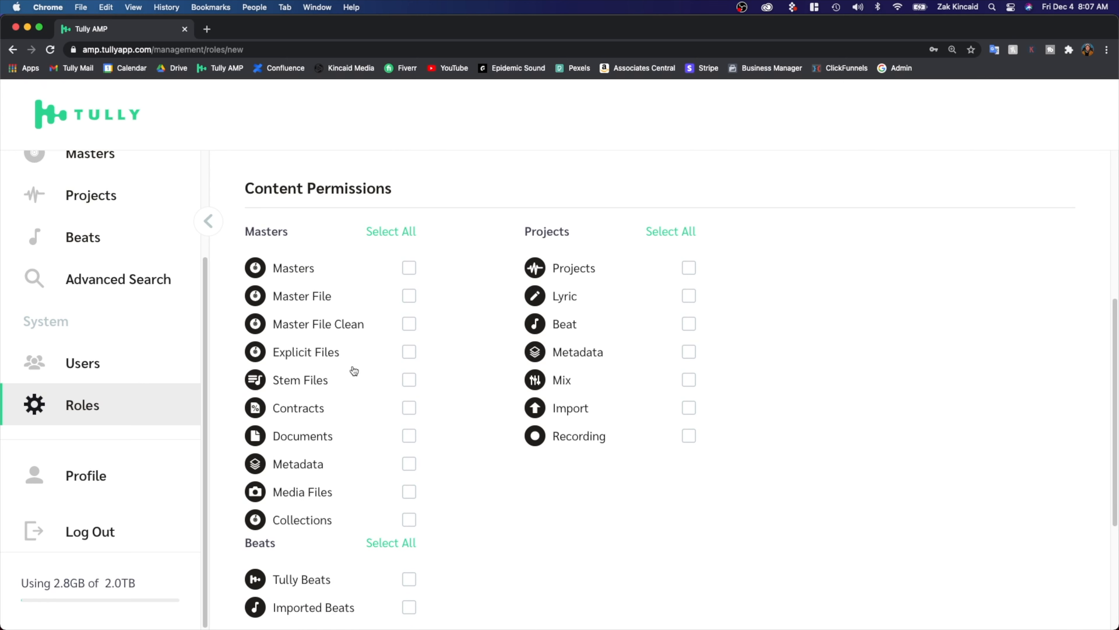
left_click(407, 412)
left_click(409, 436)
left_click(412, 492)
scroll(499, 504, "up", 2)
scroll(499, 504, "down", 2)
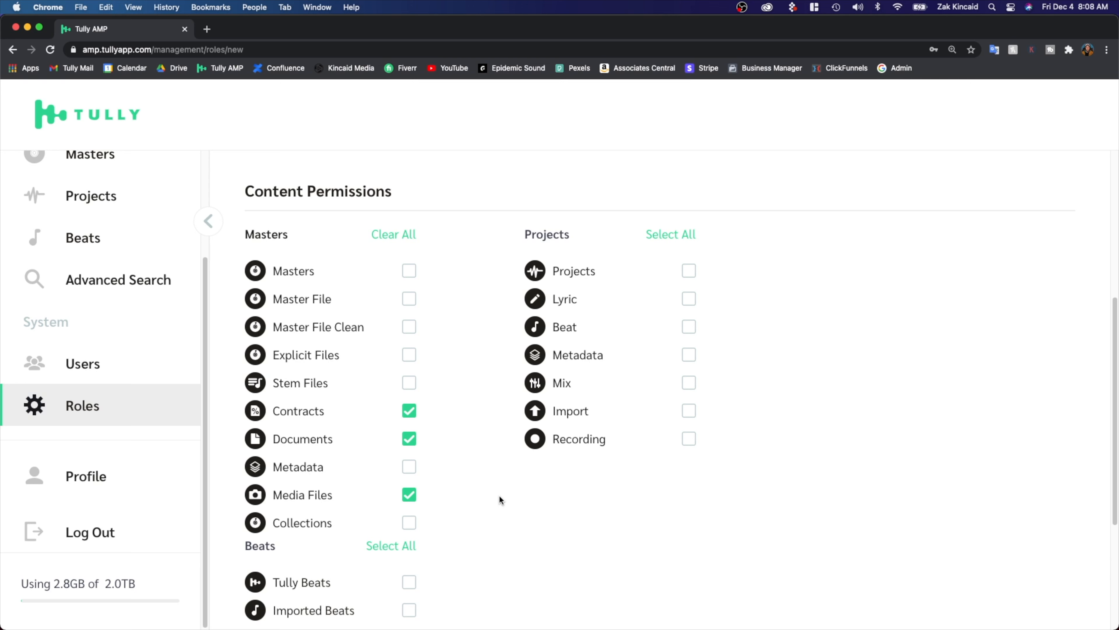
Enable Edit access on the Producer role's catalog and clear all of its Masters content permissions.
scroll(499, 494, "up", 6)
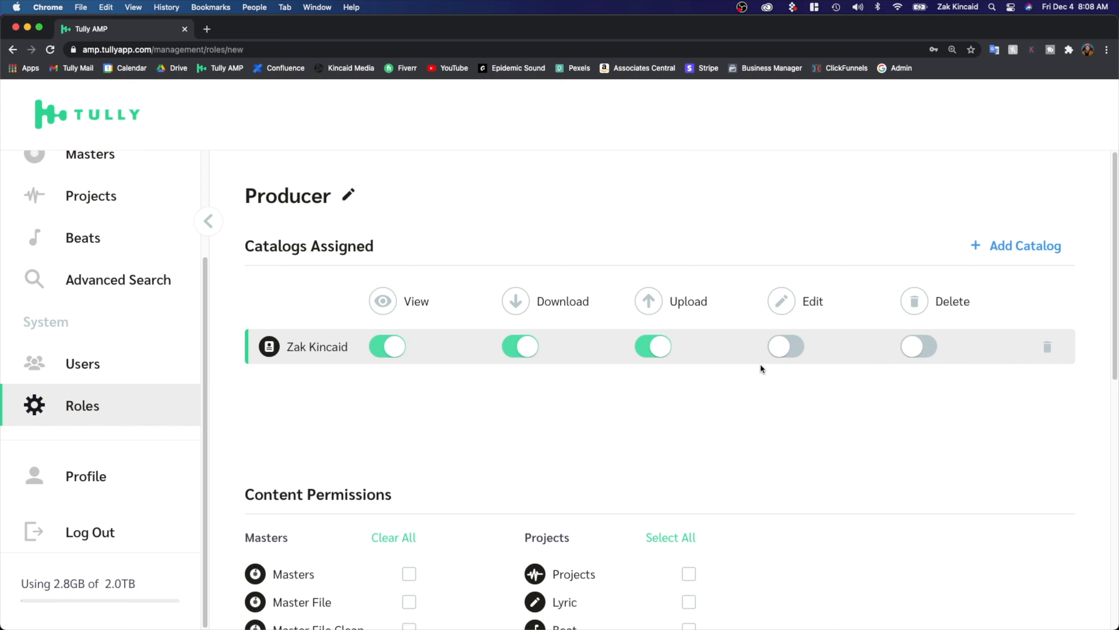
left_click(780, 348)
scroll(592, 472, "down", 6)
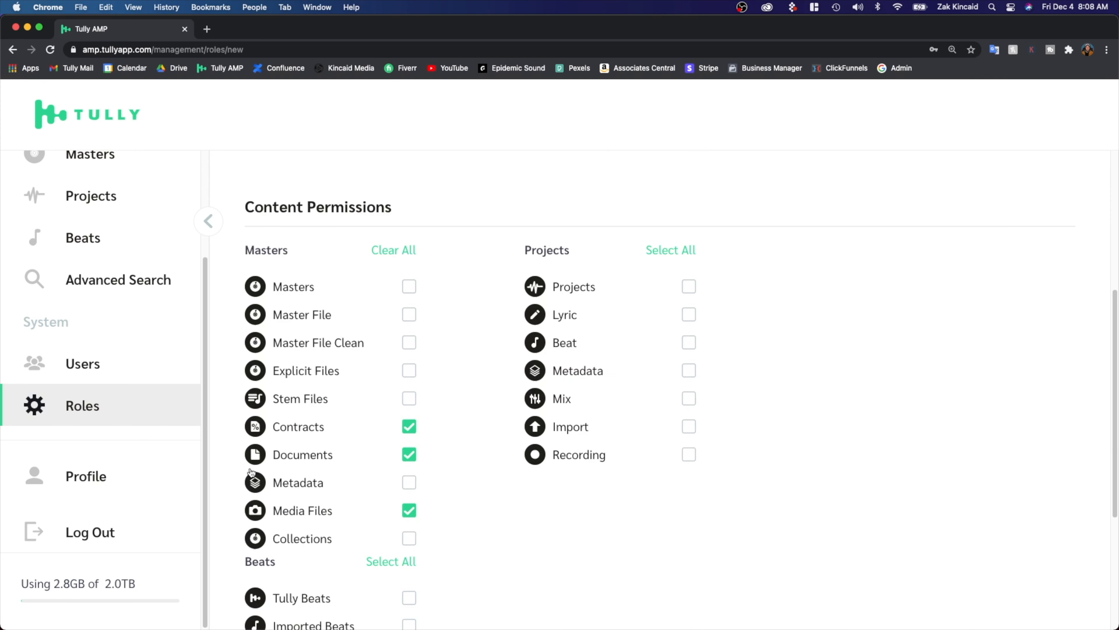
left_click(388, 250)
Grant the Producer role permission for Imported Beats and all Projects content.
scroll(348, 502, "down", 2)
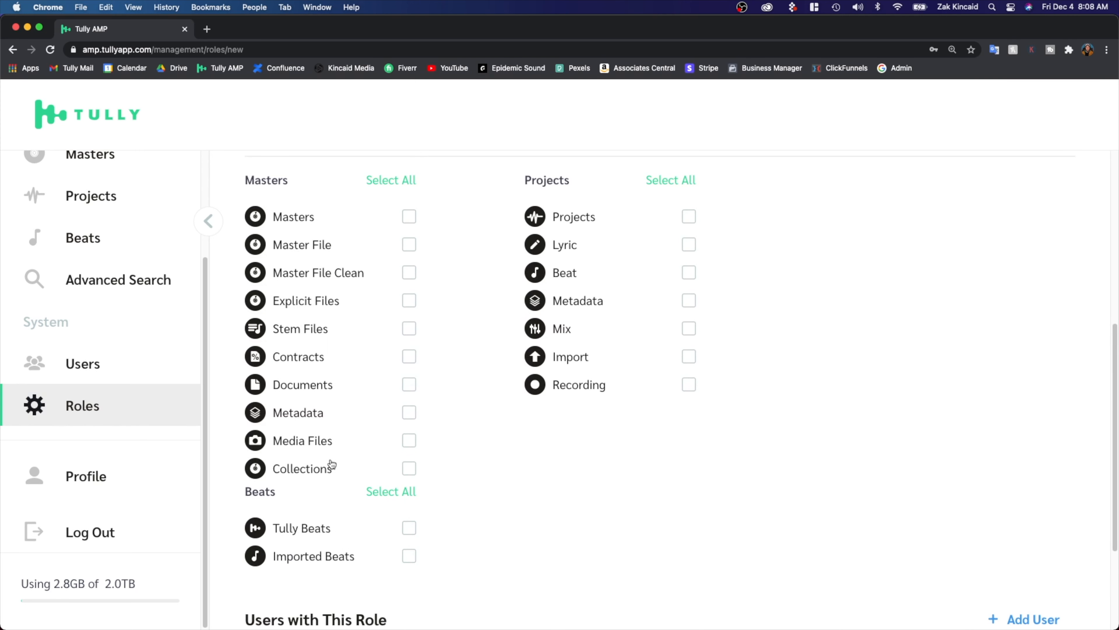
left_click(409, 556)
scroll(442, 536, "up", 5)
left_click(670, 380)
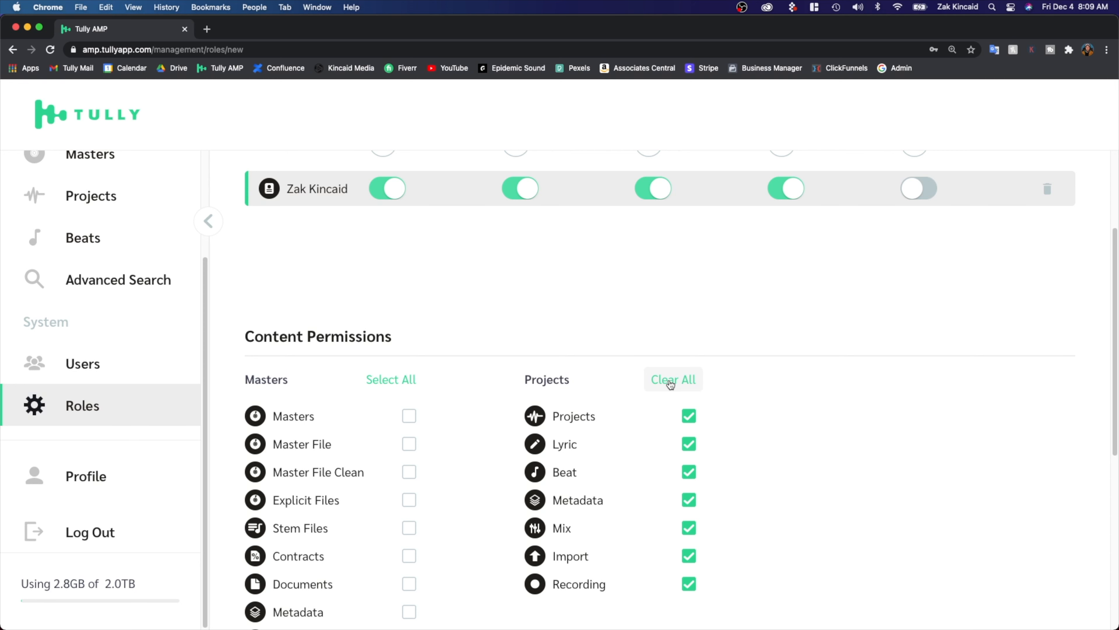
scroll(748, 497, "down", 1)
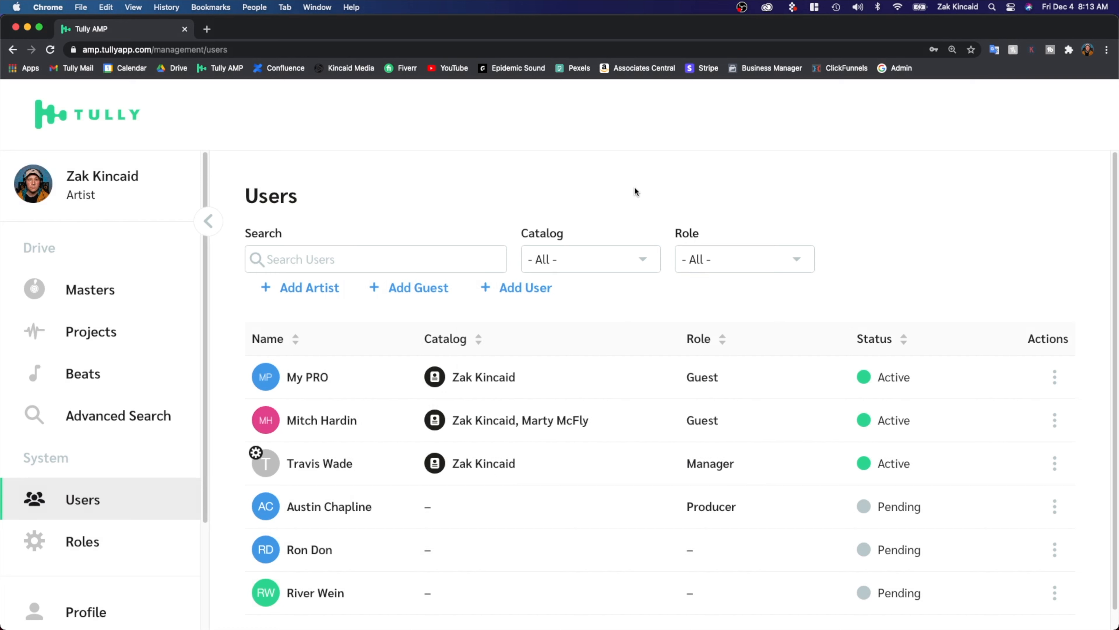
View the catalog filter options of the Users list and start adding a user.
left_click(579, 252)
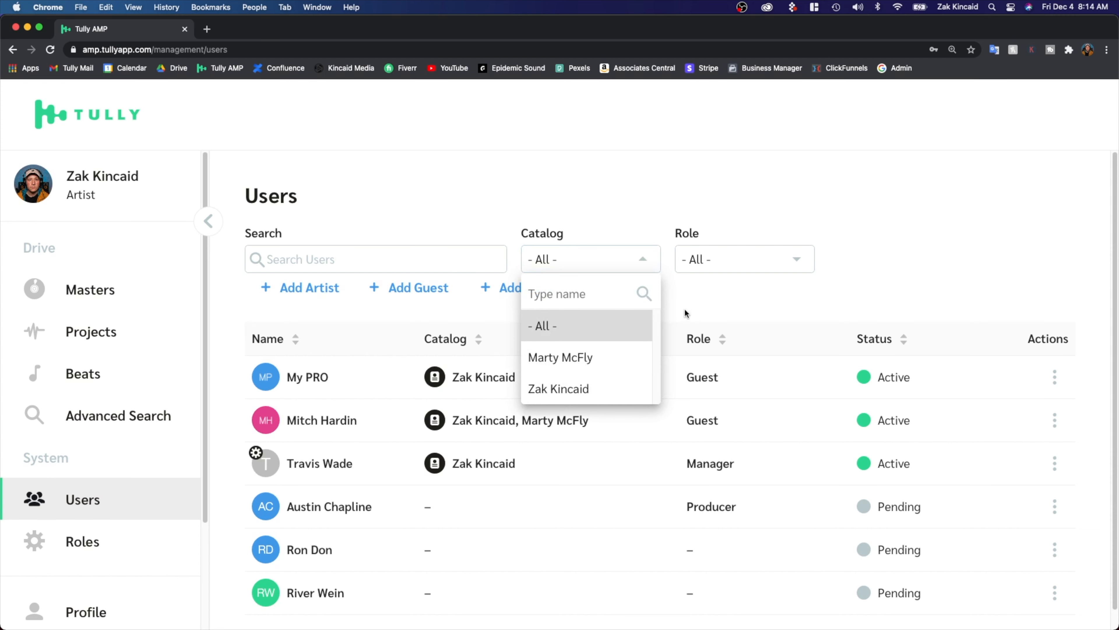
left_click(516, 289)
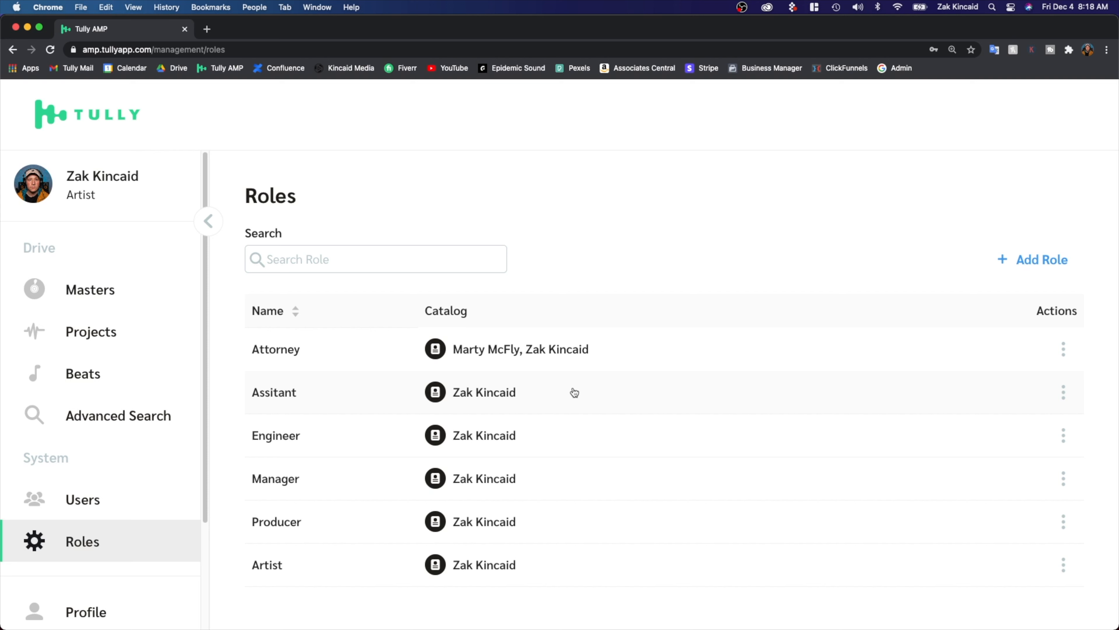
Edit the Assitant role to add the Master File and Master File Clean permissions, and save the changes.
left_click(1063, 391)
left_click(943, 427)
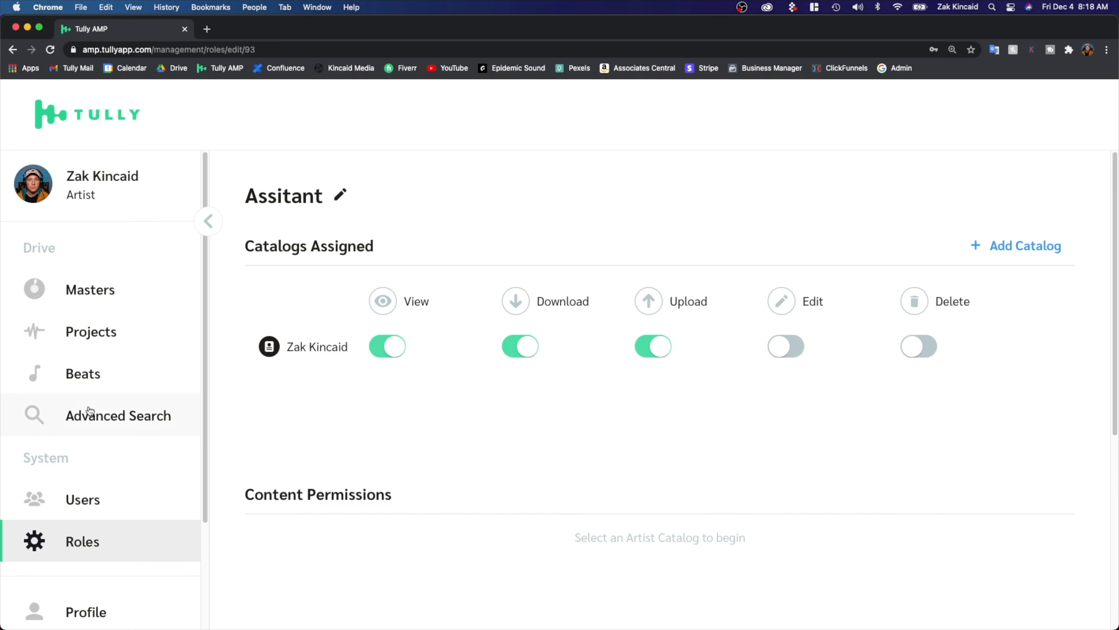
scroll(507, 275, "down", 7)
left_click(409, 275)
left_click(409, 302)
scroll(469, 397, "down", 5)
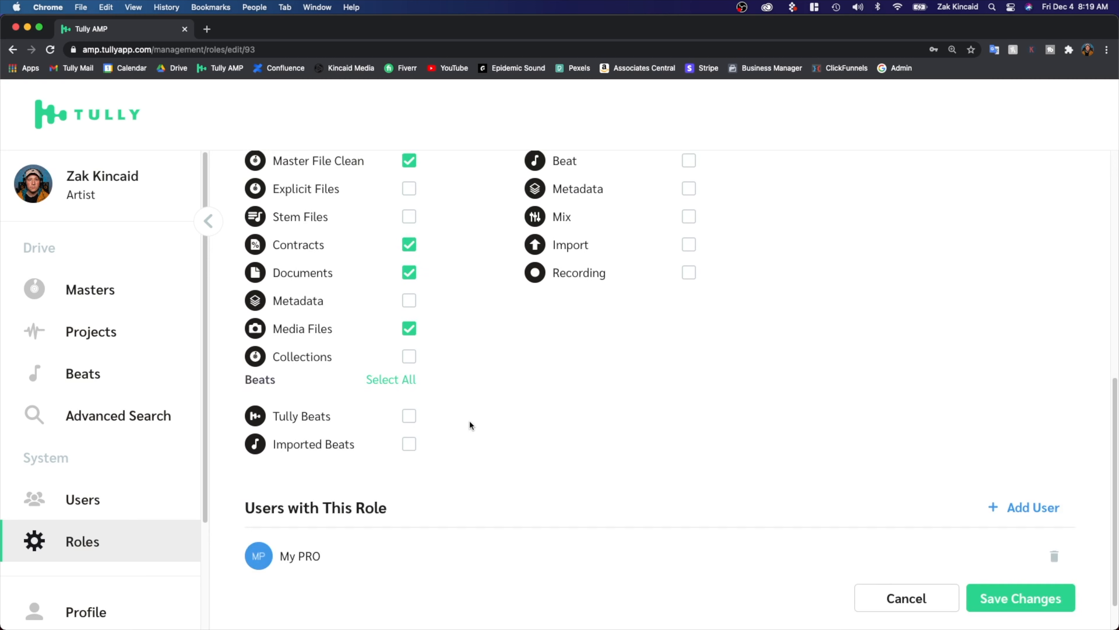
left_click(1032, 555)
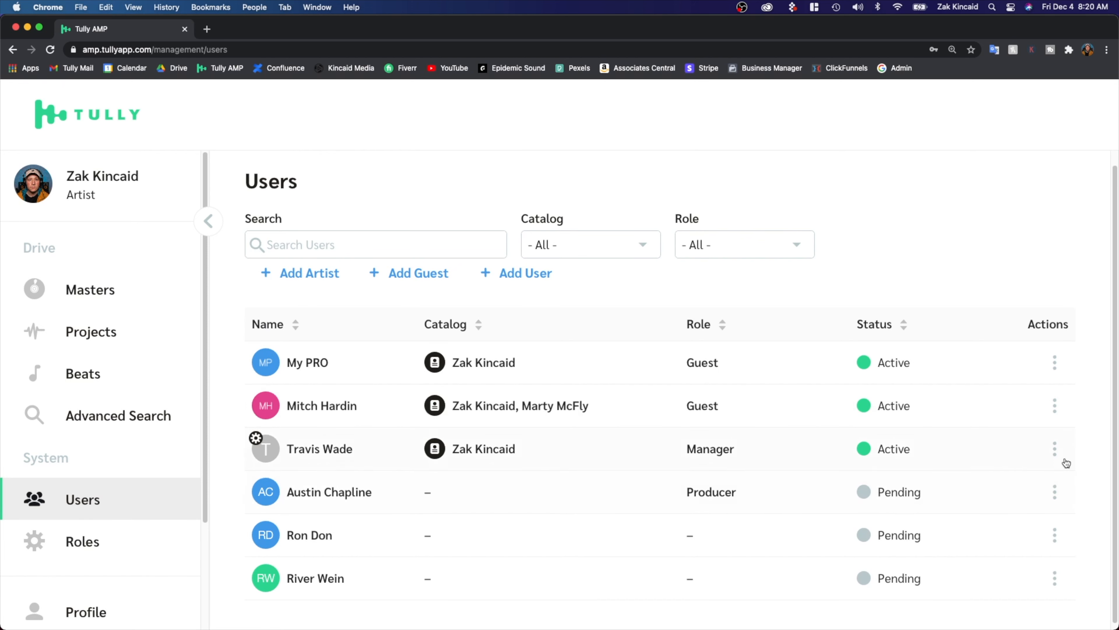
View the account actions available for the active Manager user in the Users list.
left_click(1055, 449)
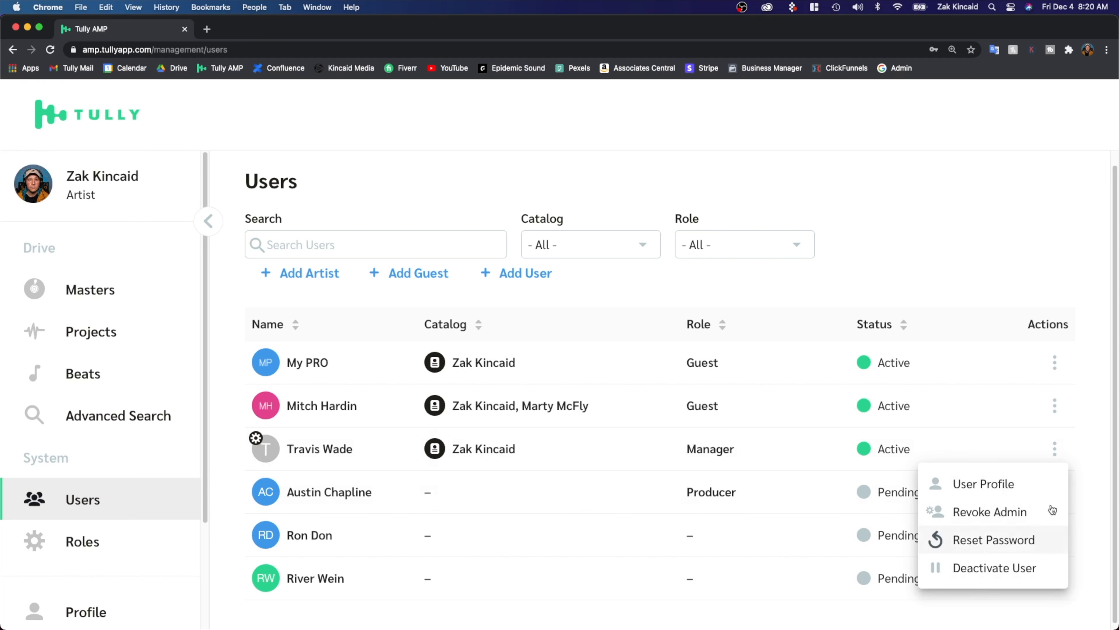
left_click(1086, 417)
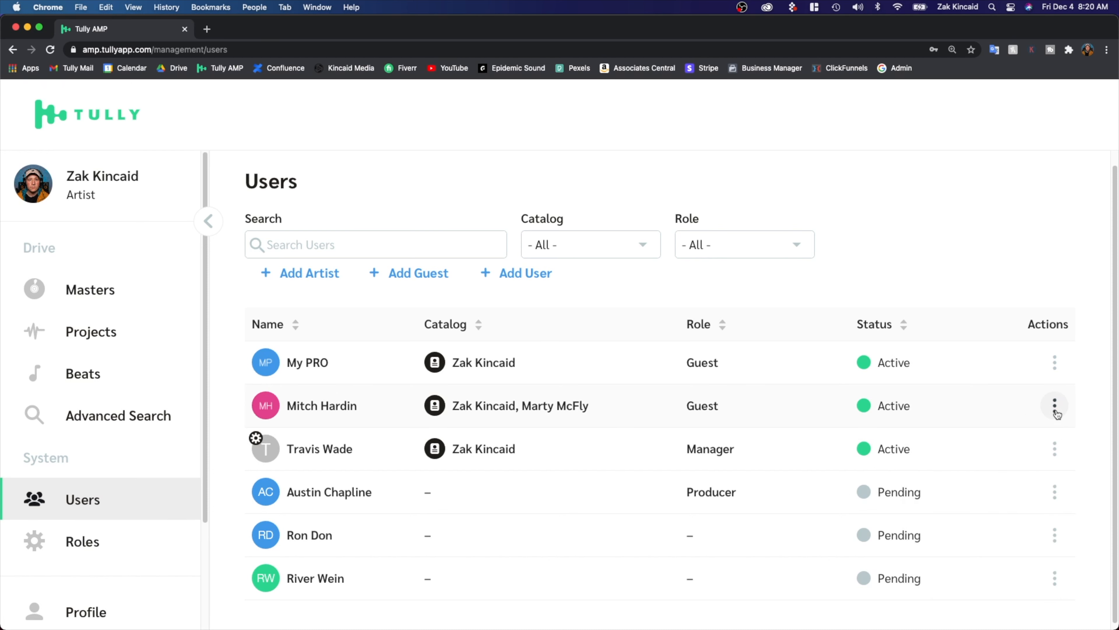
Deactivate the Guest user who is assigned to both catalogs and reactivate the same account.
left_click(1056, 412)
left_click(963, 440)
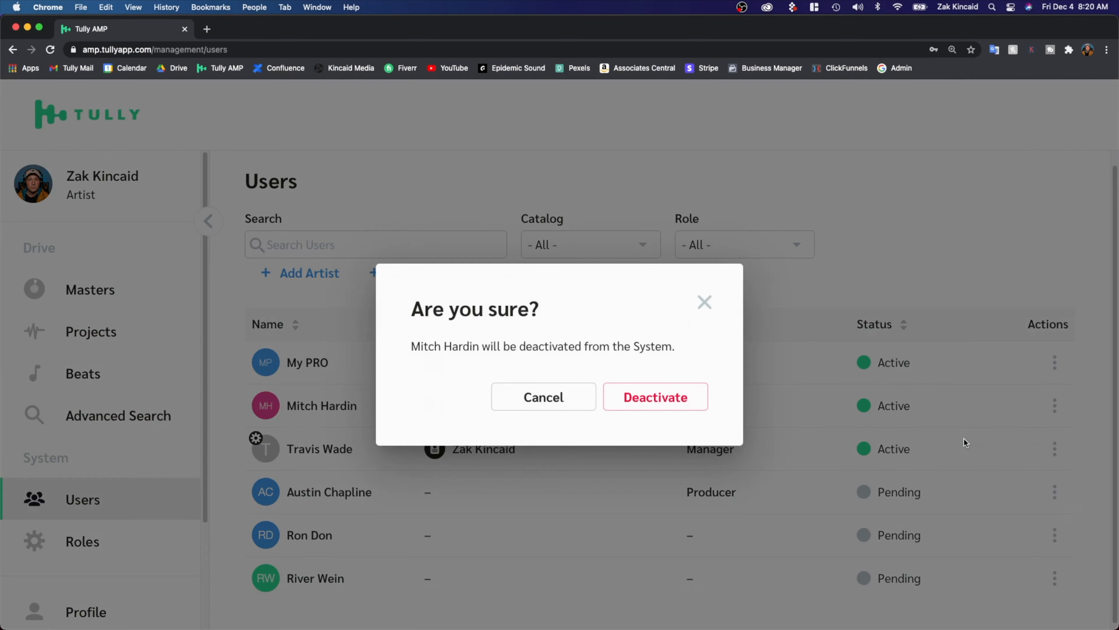
left_click(646, 399)
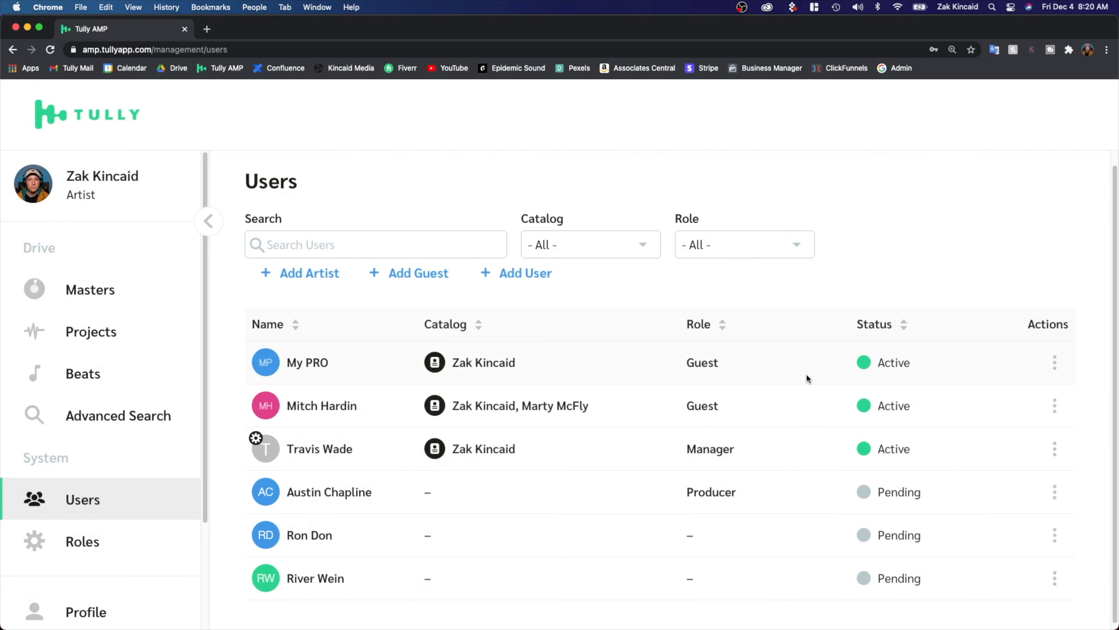
left_click(1053, 403)
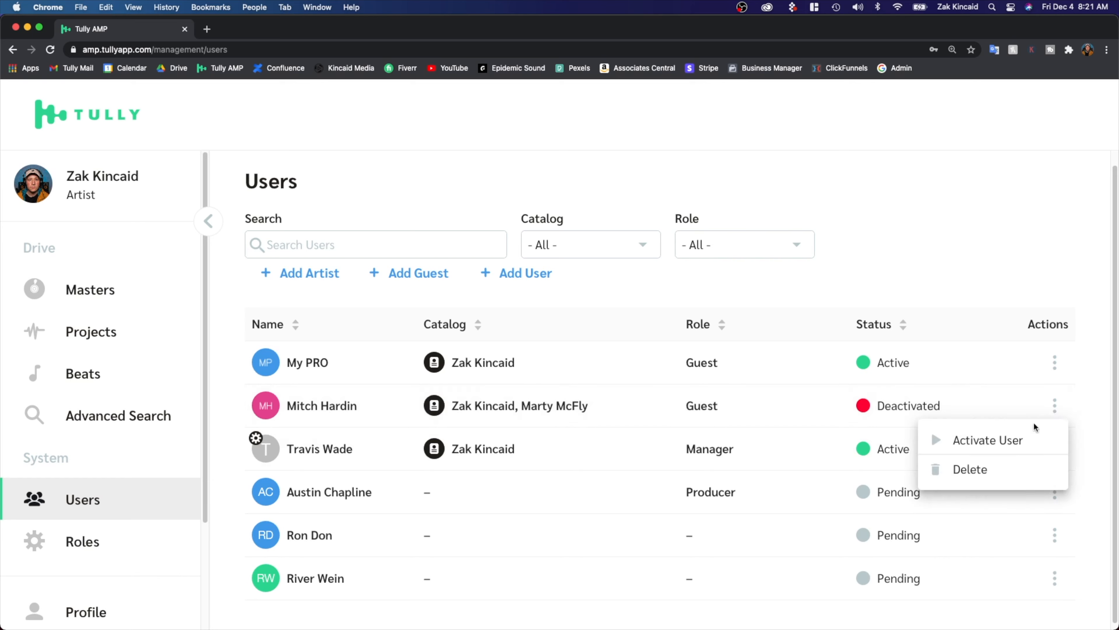
left_click(990, 442)
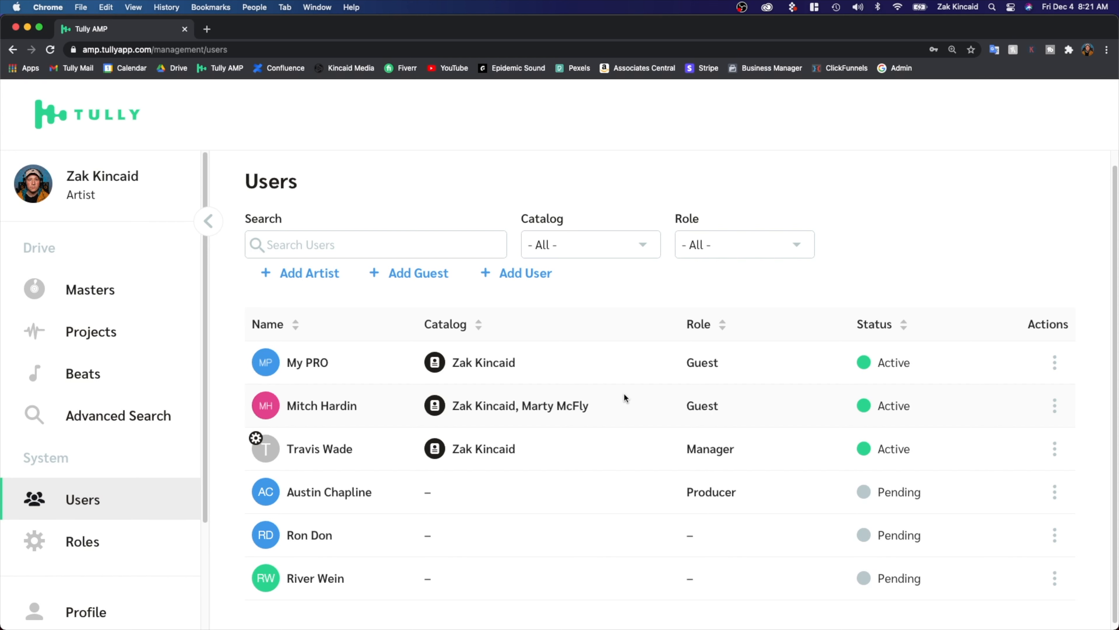
Open the Masters section of the drive.
left_click(71, 289)
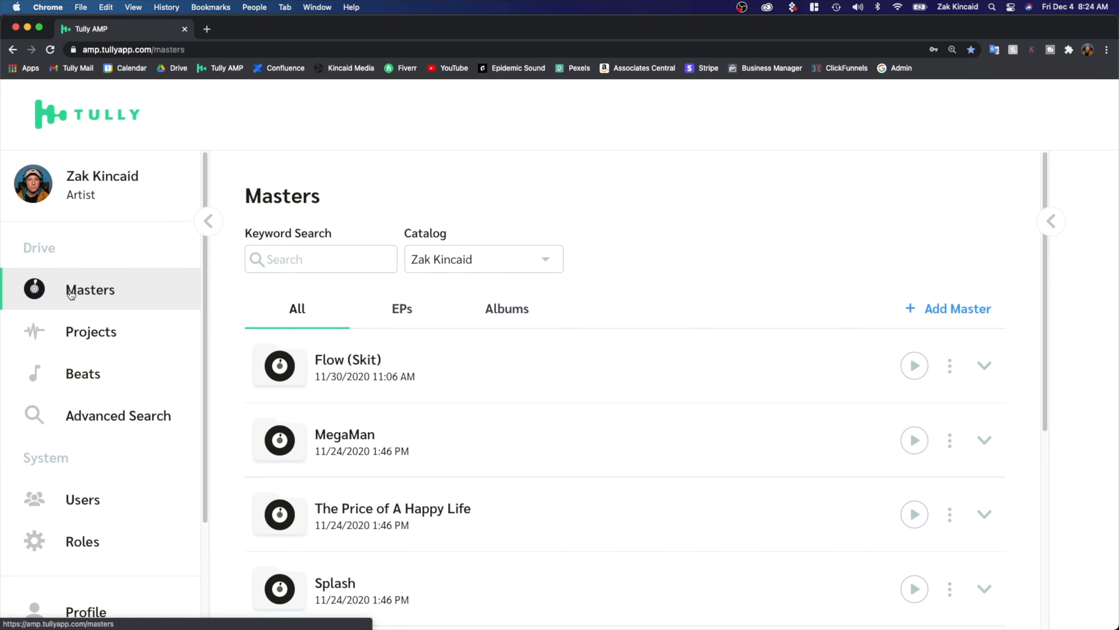